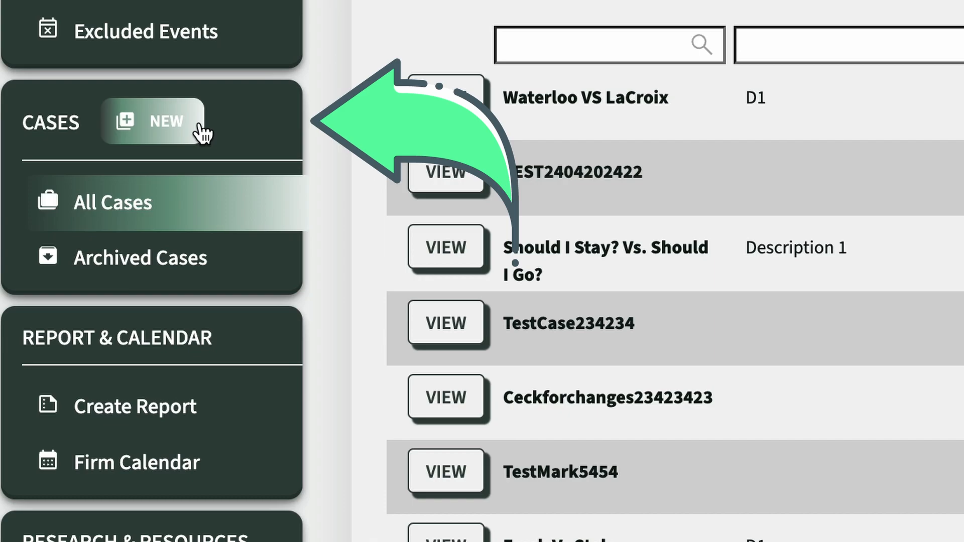
# Start a new case named Smith V. Jones.
pyautogui.click(200, 125)
pyautogui.write('Smith V. Jones')
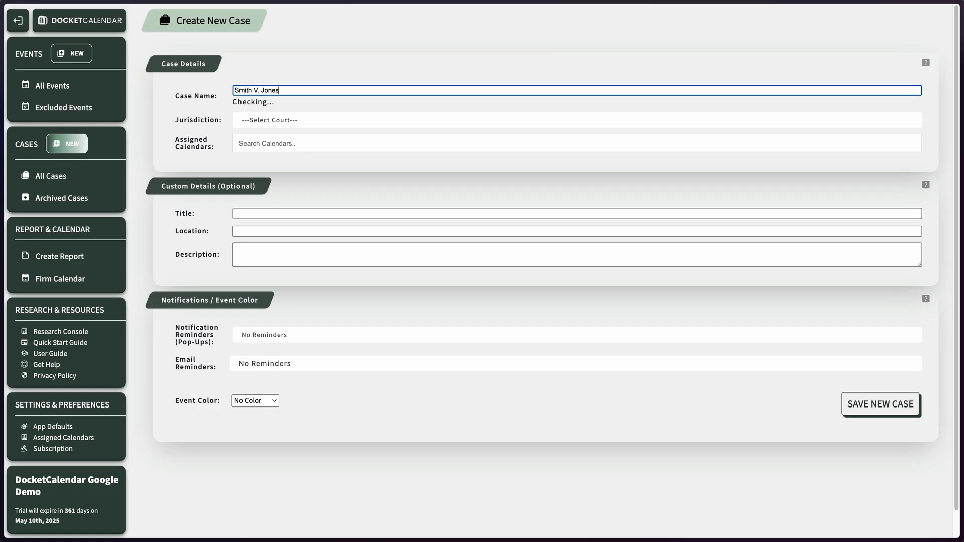
# Set the jurisdiction to California Superior Court Los Angeles and assign the Firm Calendar and Attorney John calendars.
pyautogui.click(271, 121)
pyautogui.write('losa')
pyautogui.click(314, 147)
pyautogui.click(312, 145)
pyautogui.click(260, 199)
pyautogui.click(260, 161)
pyautogui.click(297, 218)
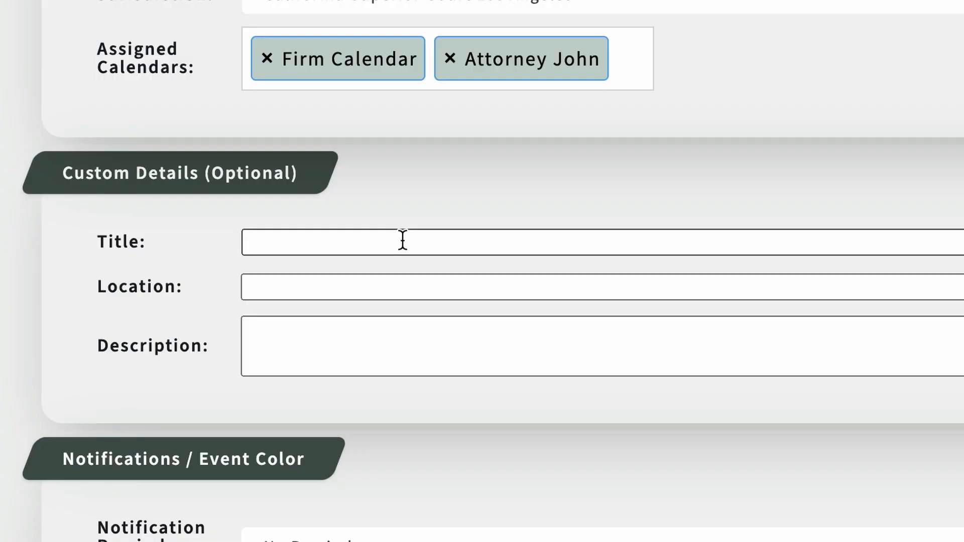
# Enter the custom title Attorney John and a description with the case number.
pyautogui.click(402, 239)
pyautogui.write('Attorney John')
pyautogui.click(340, 340)
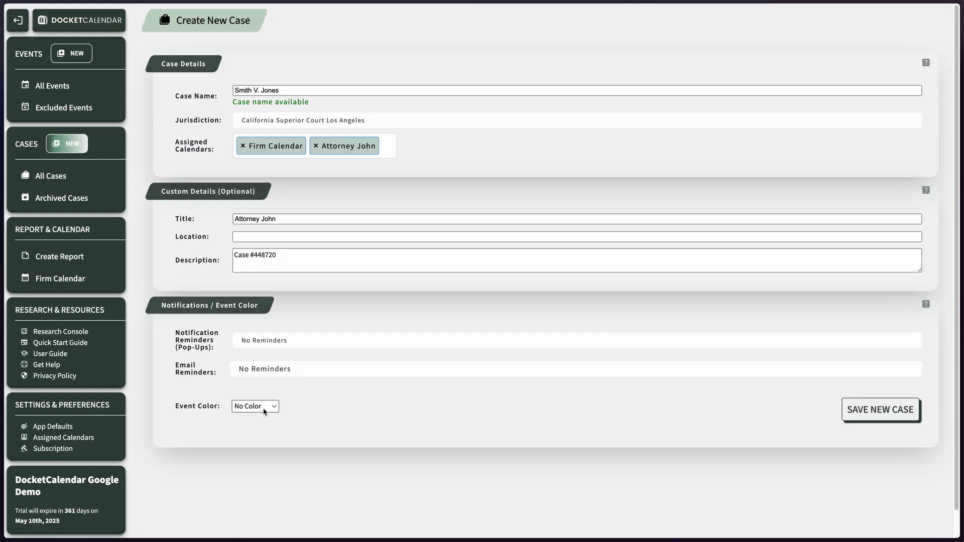
# Save the new case.
pyautogui.click(315, 337)
pyautogui.click(272, 411)
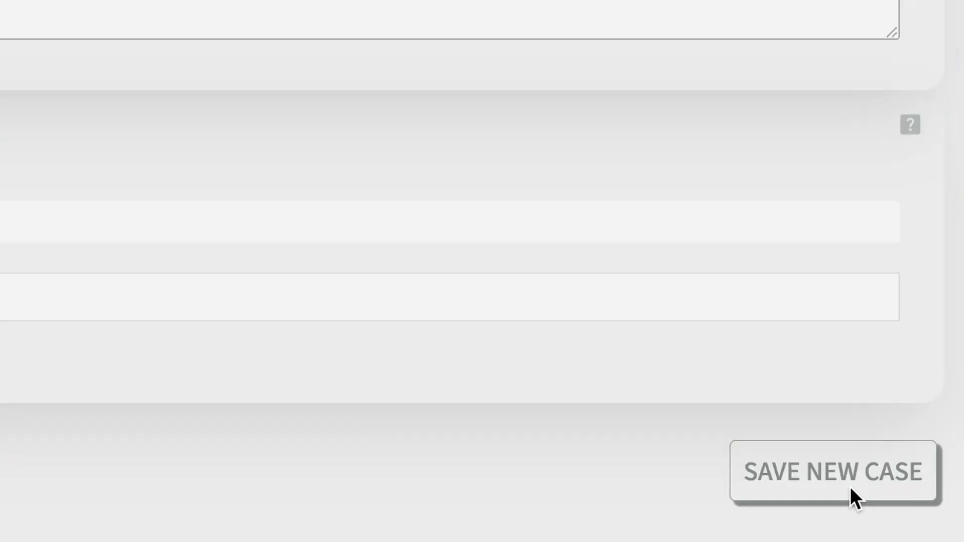
pyautogui.click(913, 421)
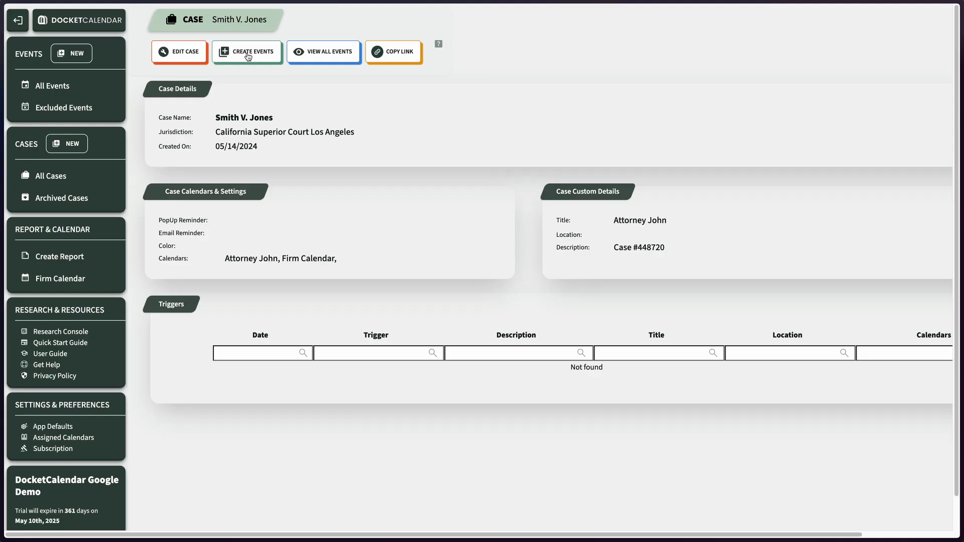
# Start creating events for the case with the trigger Deposition, Date of.
pyautogui.click(584, 171)
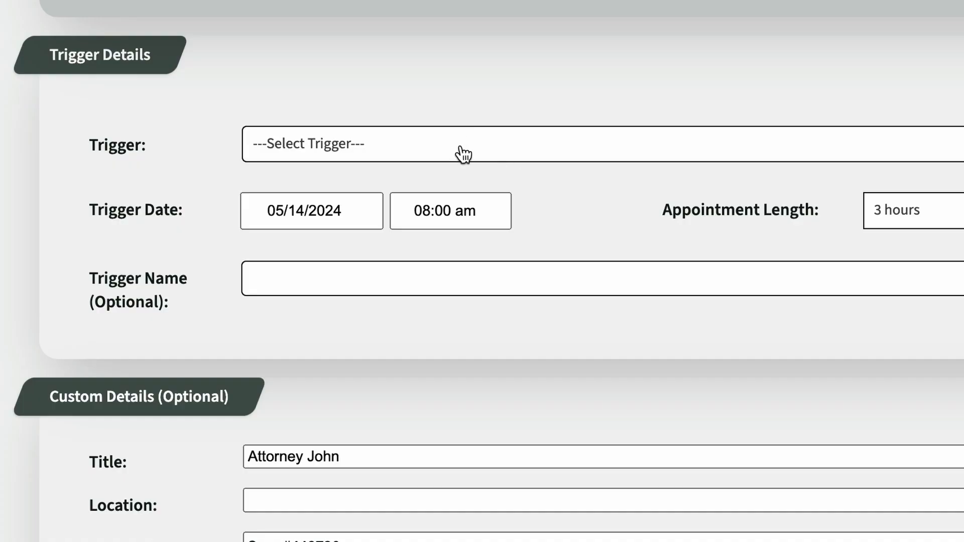
pyautogui.click(338, 196)
pyautogui.write('de')
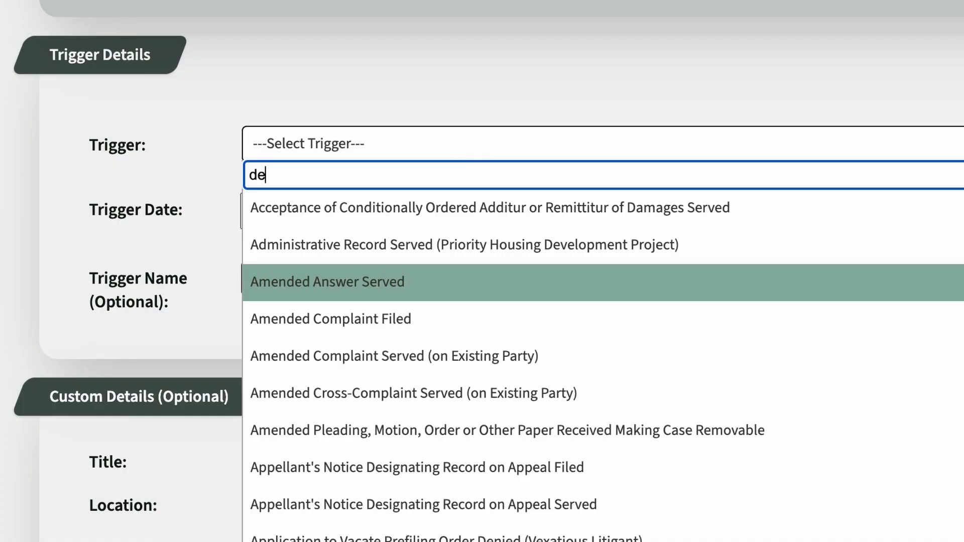
pyautogui.write('position')
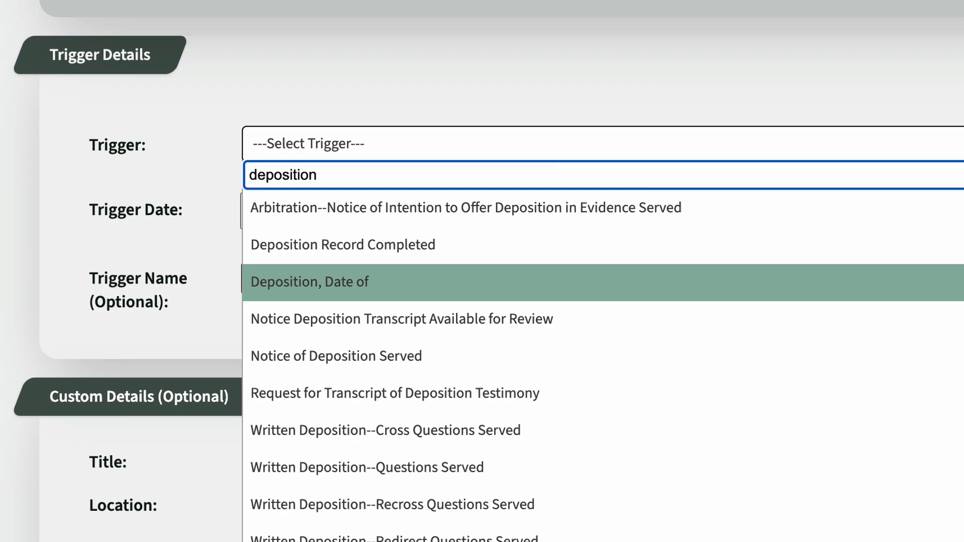
pyautogui.click(423, 288)
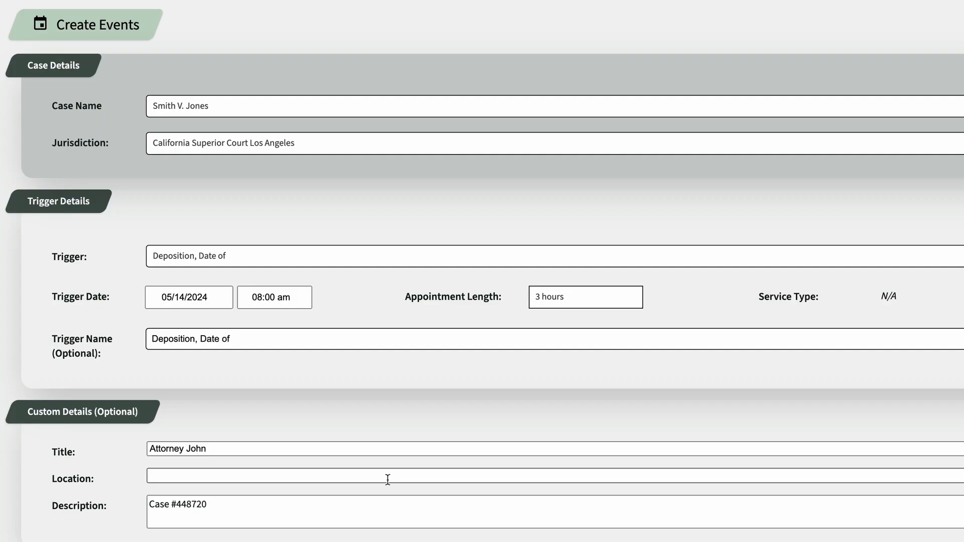
# Rename the trigger Deposition of Mr. Smith.
pyautogui.tripleClick(256, 338)
pyautogui.write('D')
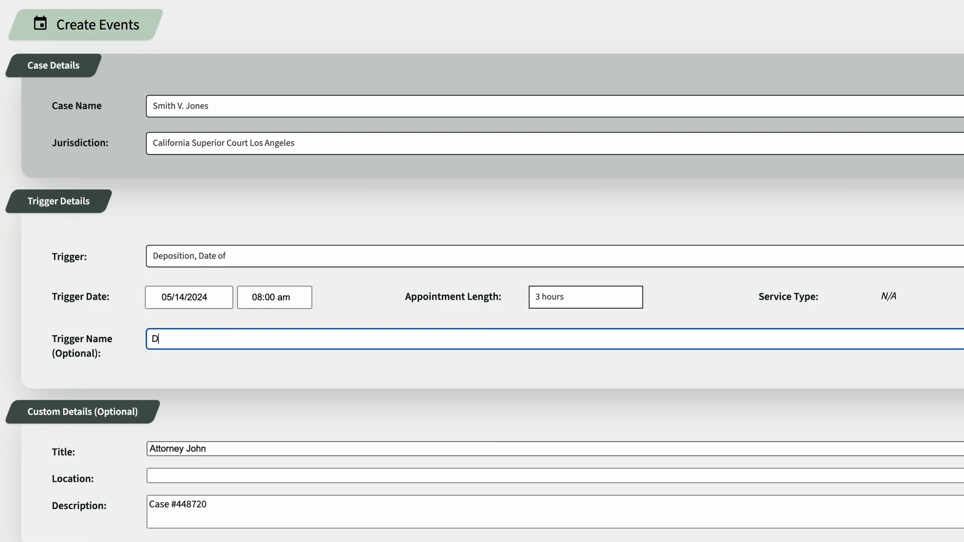
pyautogui.write('eposition of Mr.')
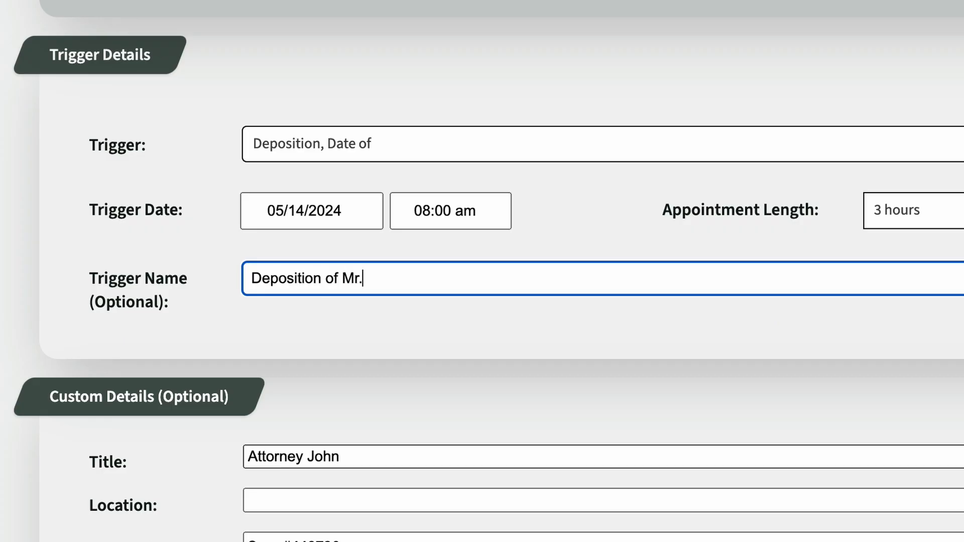
pyautogui.write(' Smith')
pyautogui.tripleClick(796, 458)
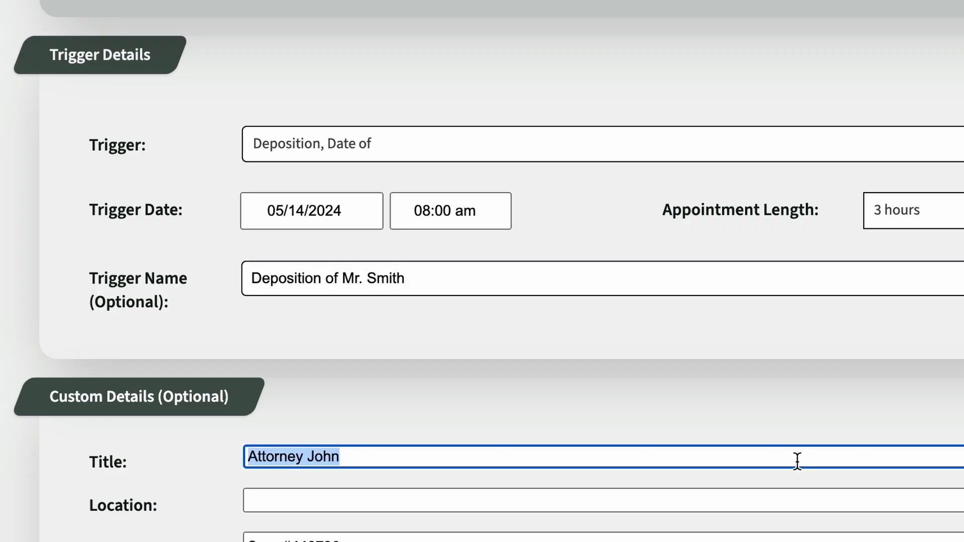
pyautogui.click(745, 384)
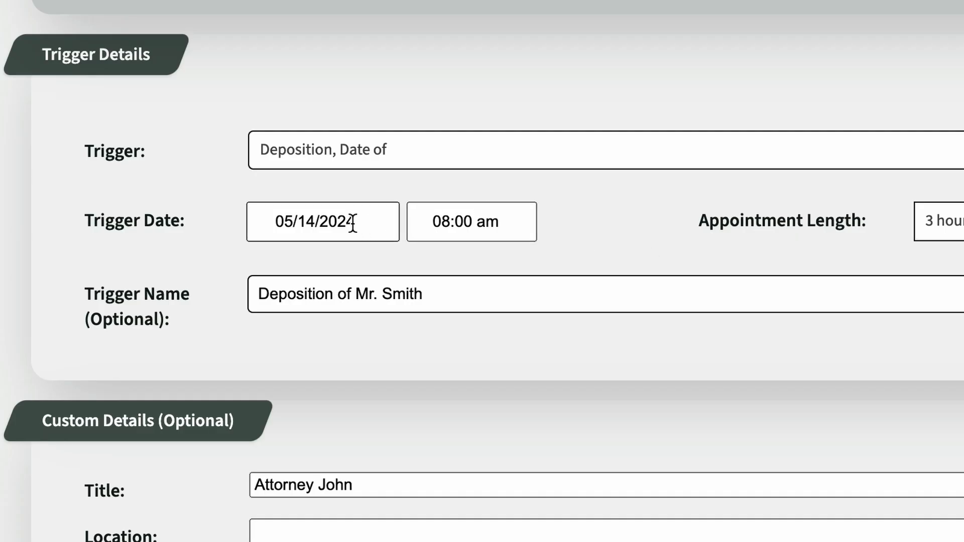
# Set the trigger date to 05/31/2024 and the appointment length to 1 hour.
pyautogui.click(211, 294)
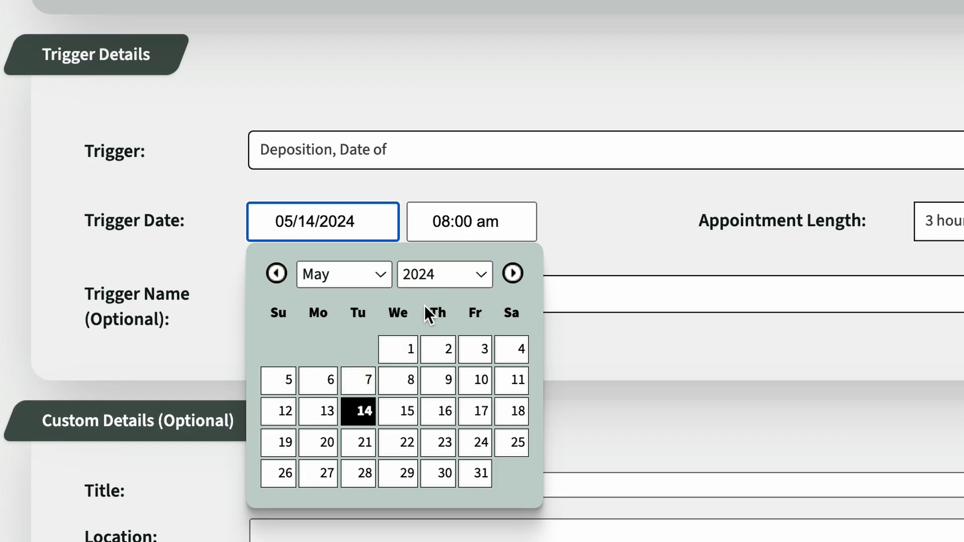
pyautogui.click(477, 473)
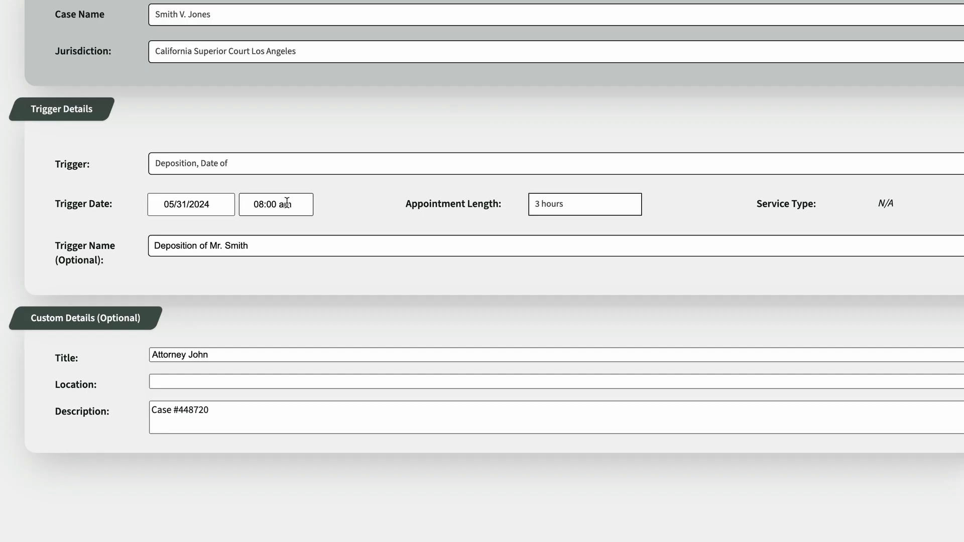
pyautogui.click(596, 206)
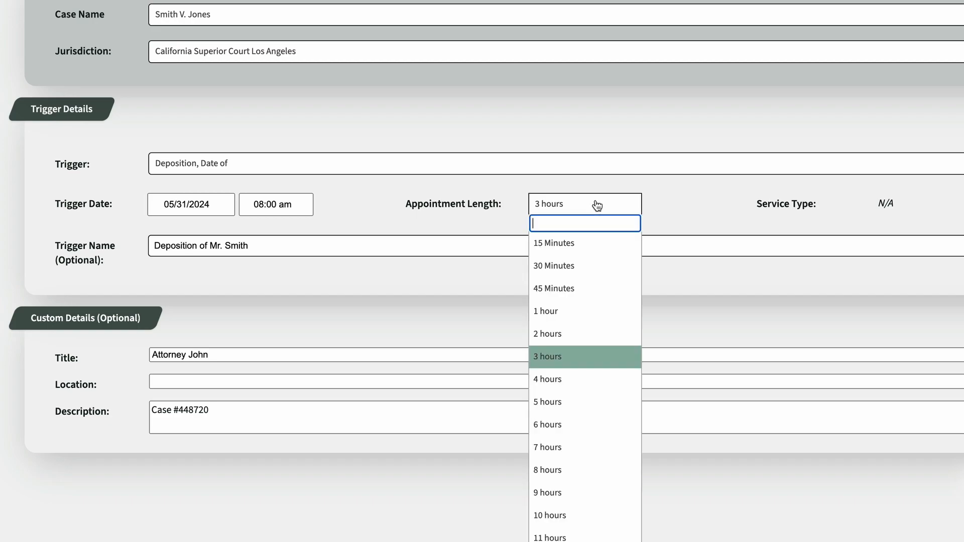
pyautogui.click(622, 311)
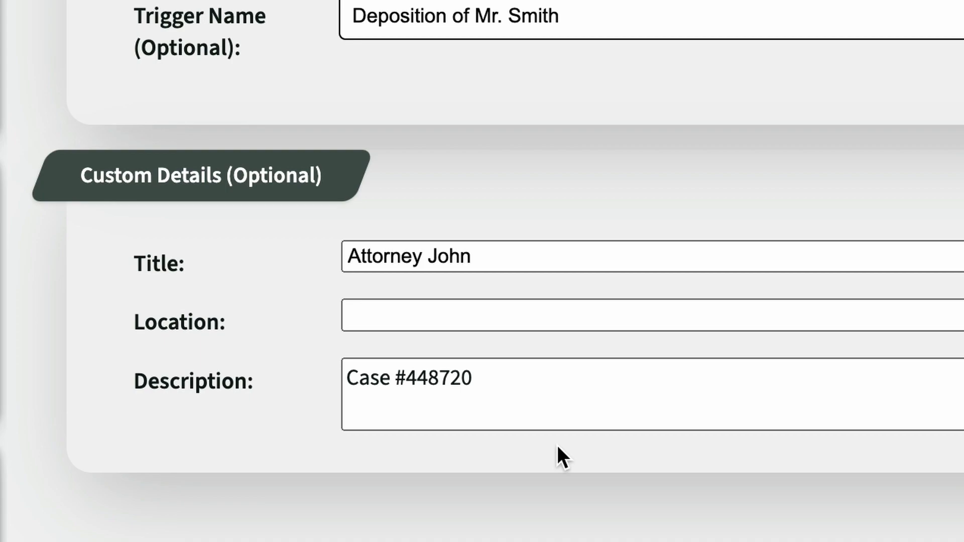
# Change the event title to Smith Depo.
pyautogui.tripleClick(494, 260)
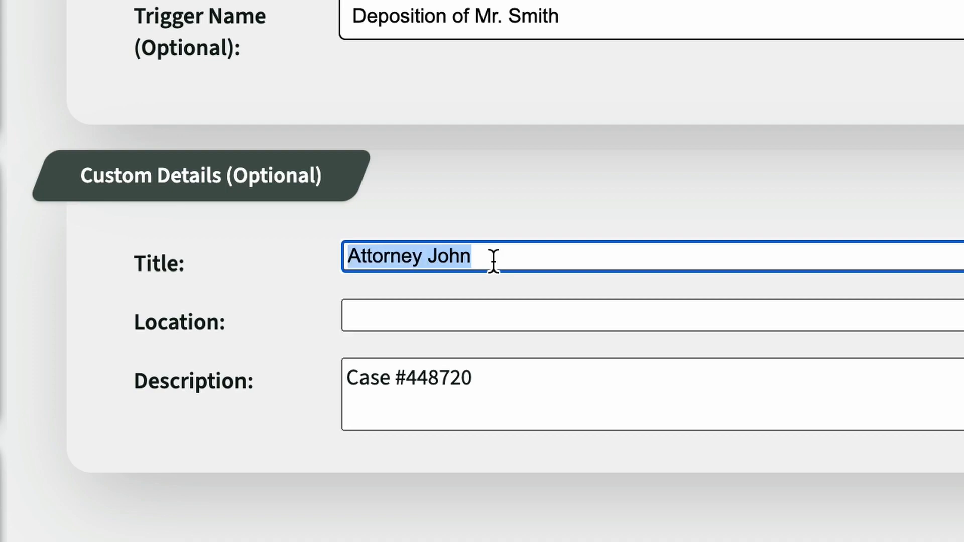
pyautogui.write('Smith Depo')
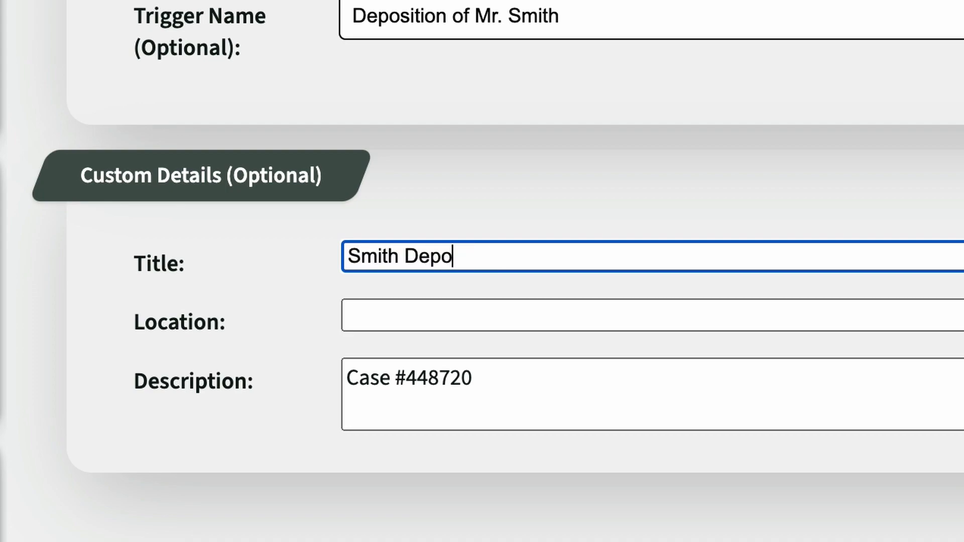
pyautogui.click(557, 444)
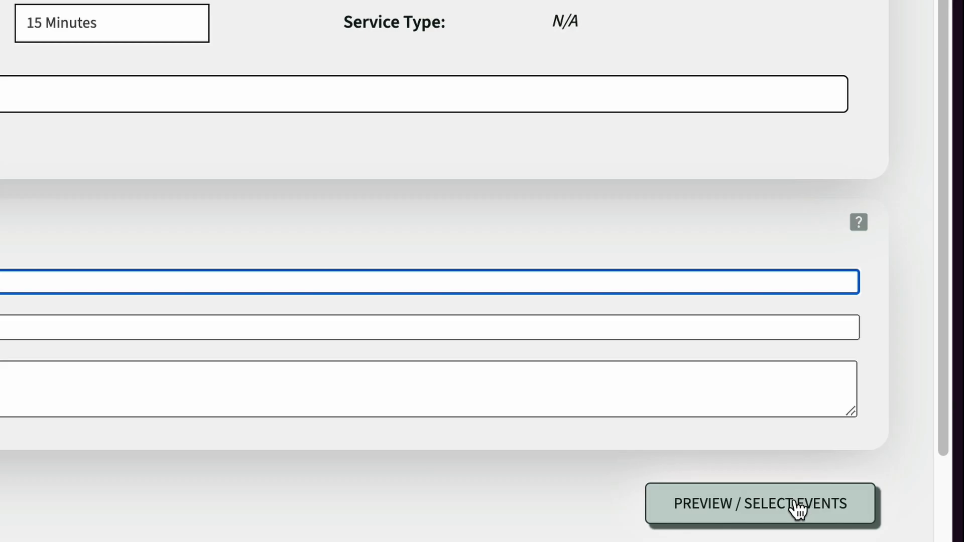
# Preview the generated events, deselect the expert witness materials and electronic objection deadlines, and continue to editing events.
pyautogui.click(795, 506)
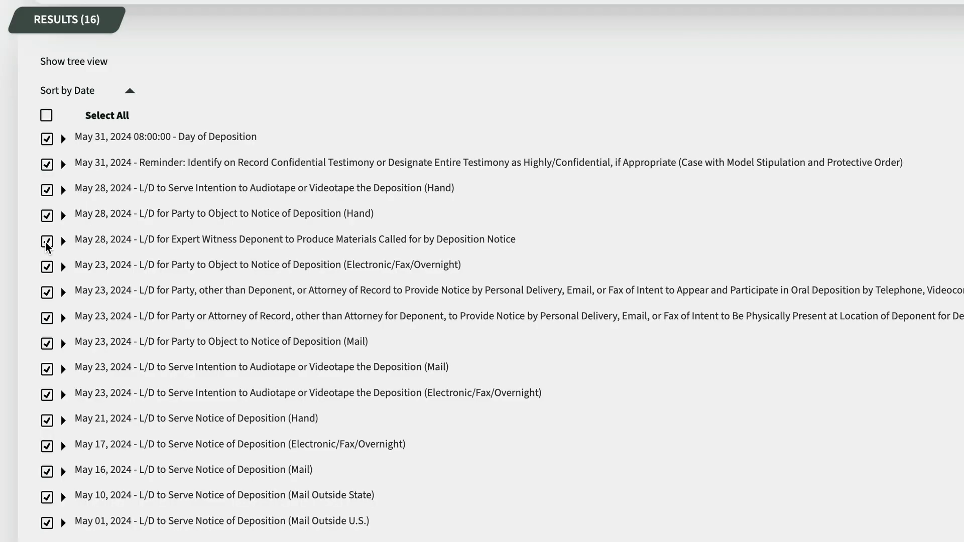
pyautogui.click(46, 242)
pyautogui.click(46, 267)
pyautogui.scroll(-1, 626, 304)
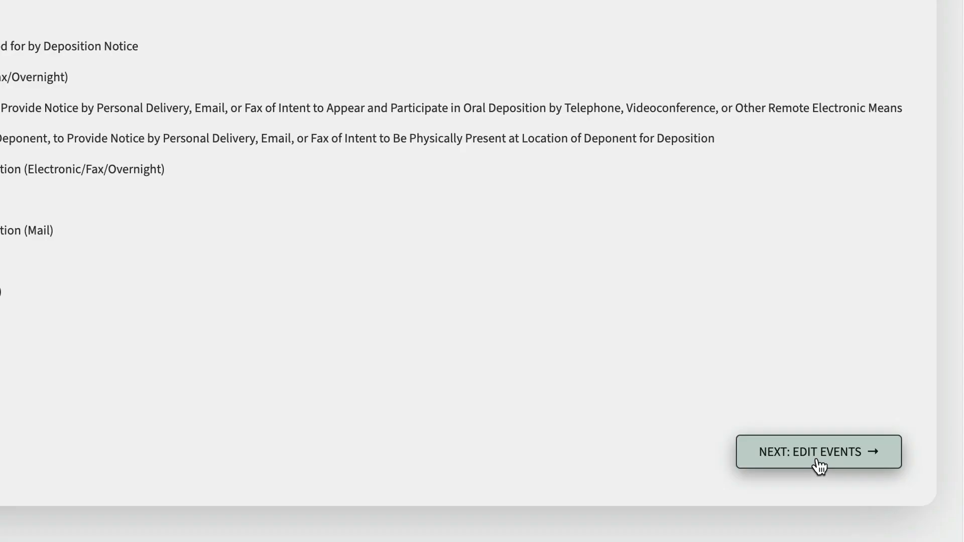
pyautogui.click(879, 492)
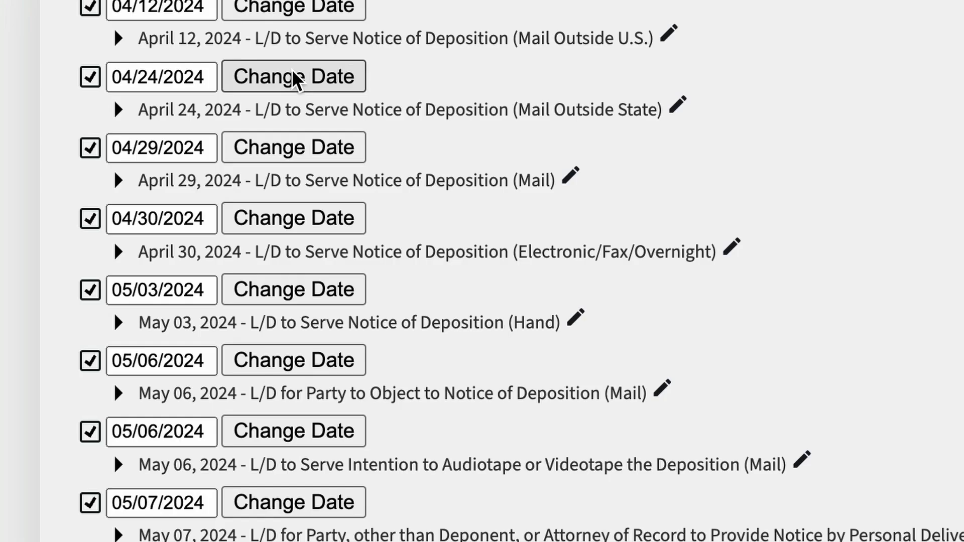
# Change the Mail Outside State notice deadline's date to 04/10/2024.
pyautogui.click(295, 80)
pyautogui.click(260, 132)
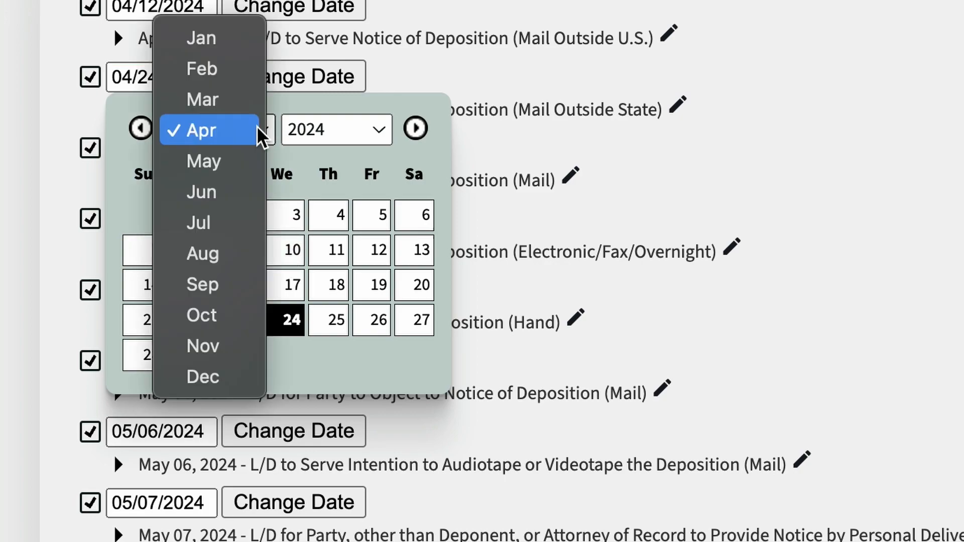
pyautogui.click(255, 158)
pyautogui.click(254, 131)
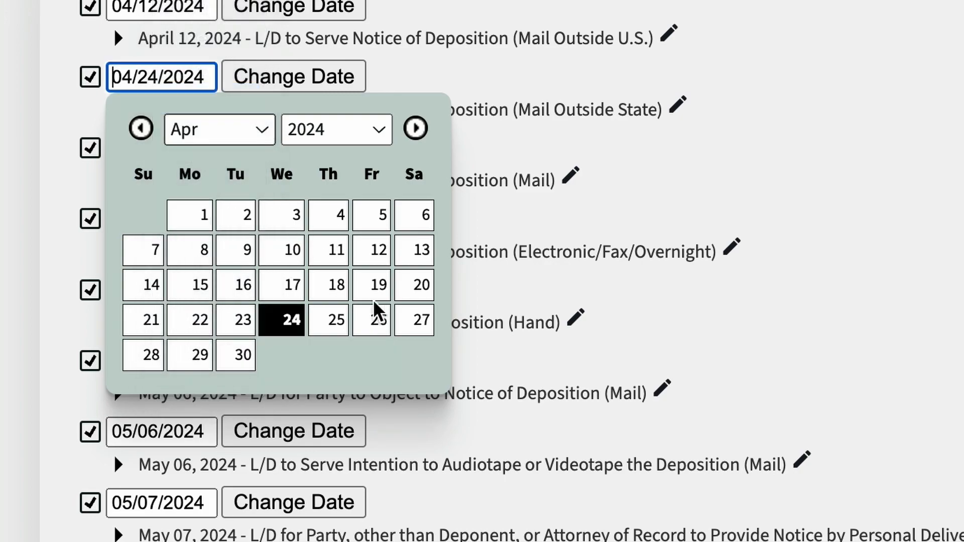
pyautogui.click(291, 251)
pyautogui.click(296, 77)
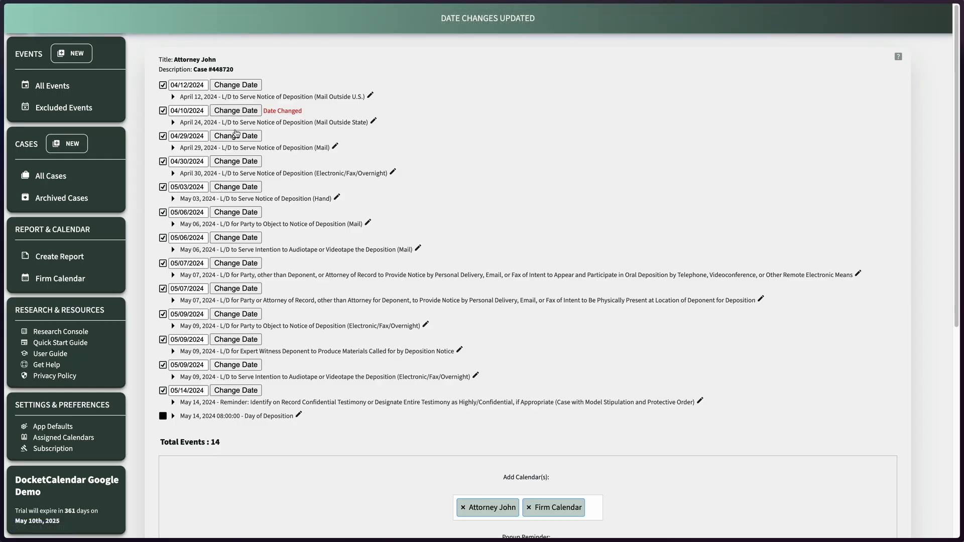
# Rename the April 29 notice event by removing (Mail) from its title and save it.
pyautogui.click(335, 147)
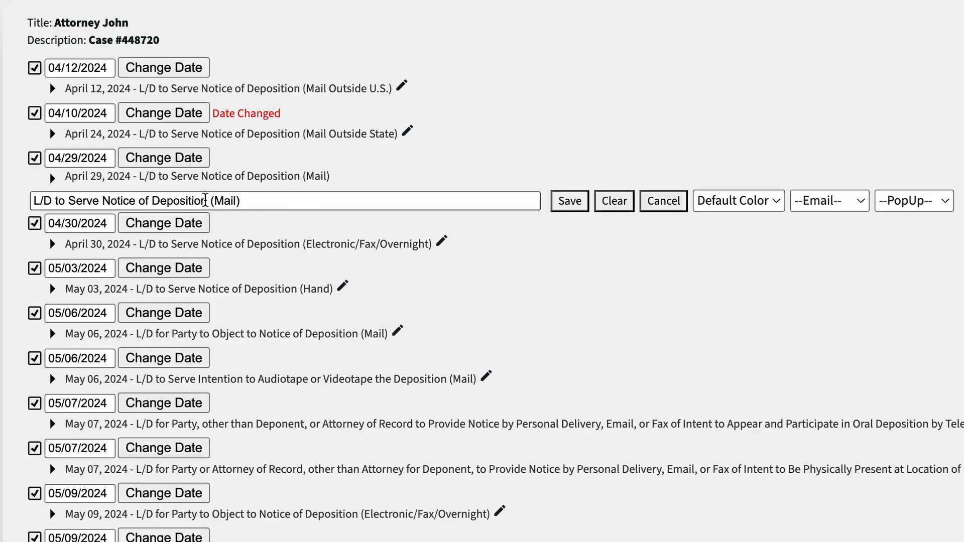
pyautogui.moveTo(205, 200); pyautogui.dragTo(333, 209)
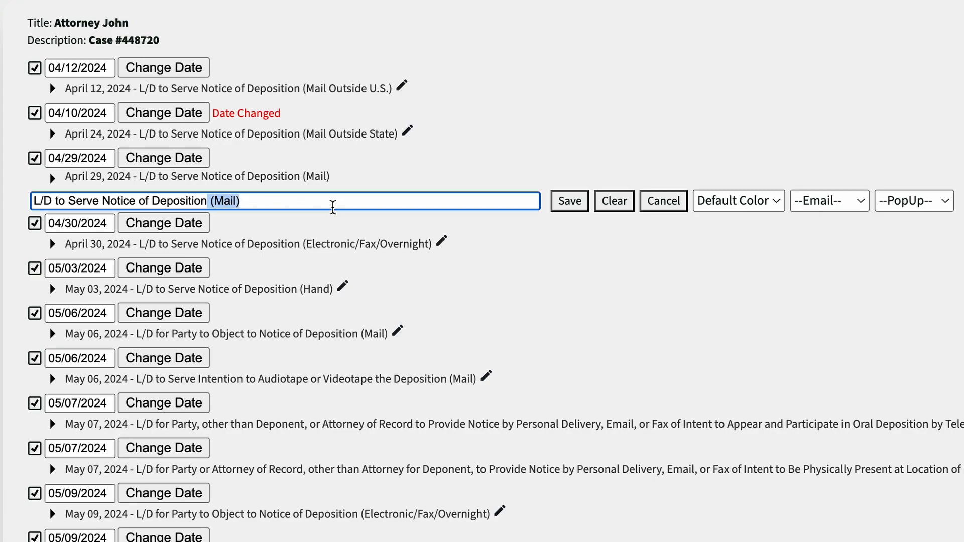
pyautogui.press('BackSpace')
pyautogui.click(570, 199)
# Add the edited events to the assigned calendars.
pyautogui.scroll(-10, 369, 200)
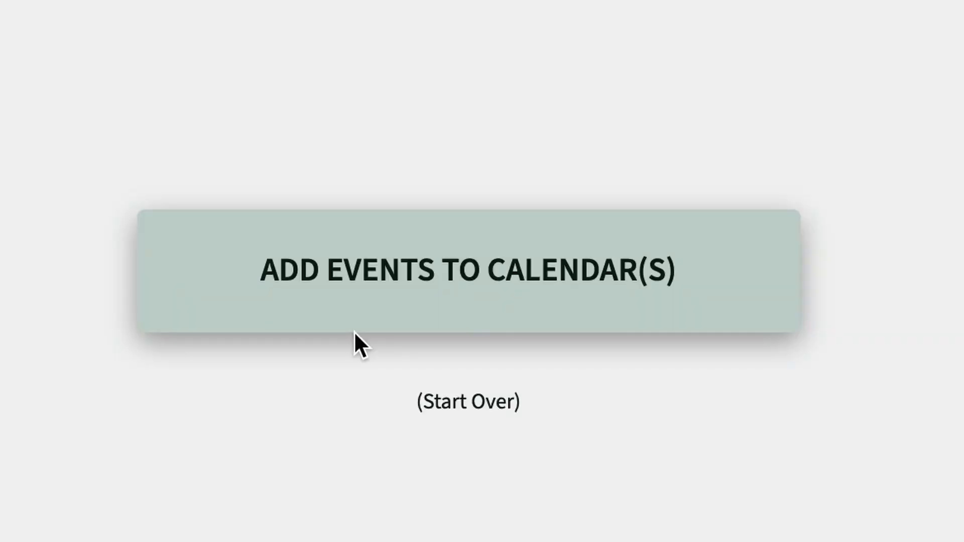
pyautogui.click(516, 273)
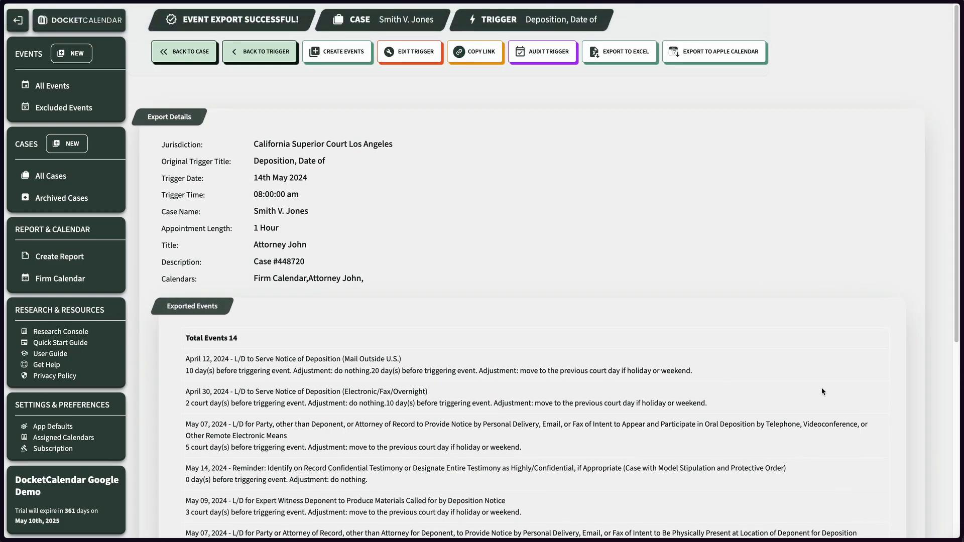
# Copy the trigger's link from the export results.
pyautogui.scroll(-2, 821, 391)
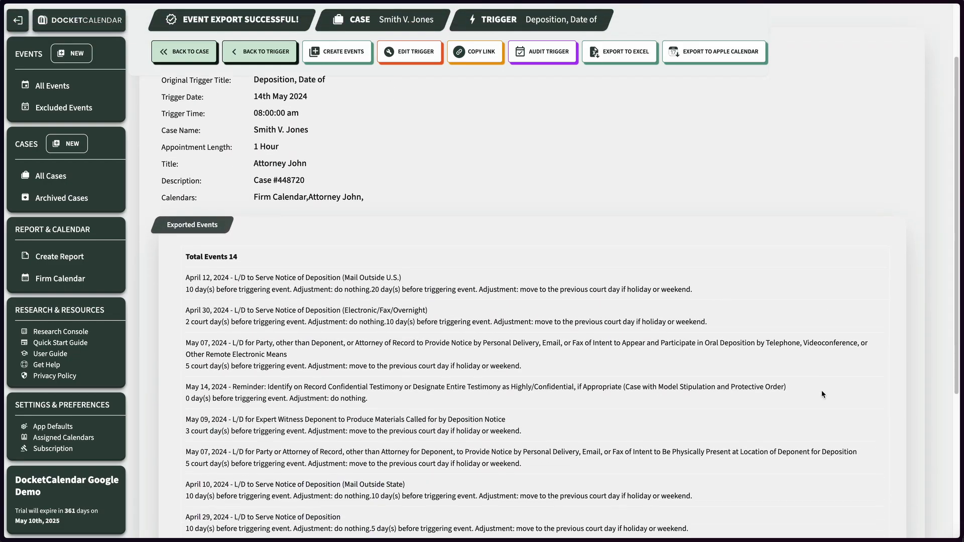
pyautogui.scroll(2, 821, 390)
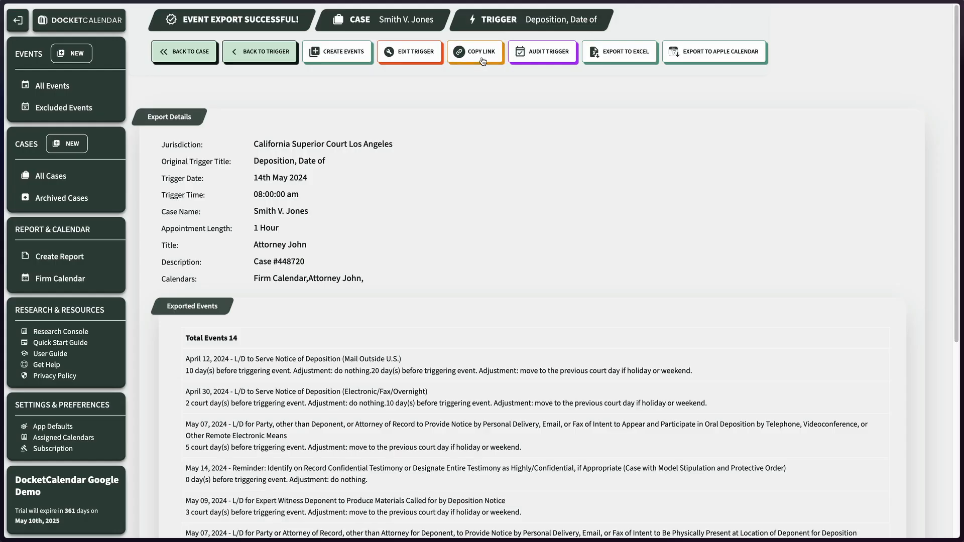
pyautogui.click(526, 207)
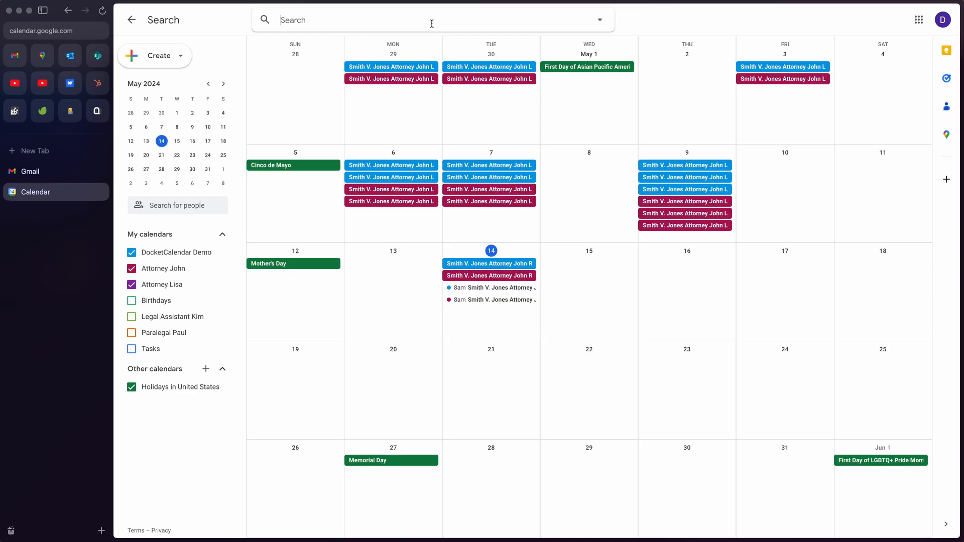
# Search Google Calendar for the copied trigger link to list its exported events.
pyautogui.press('super+v')
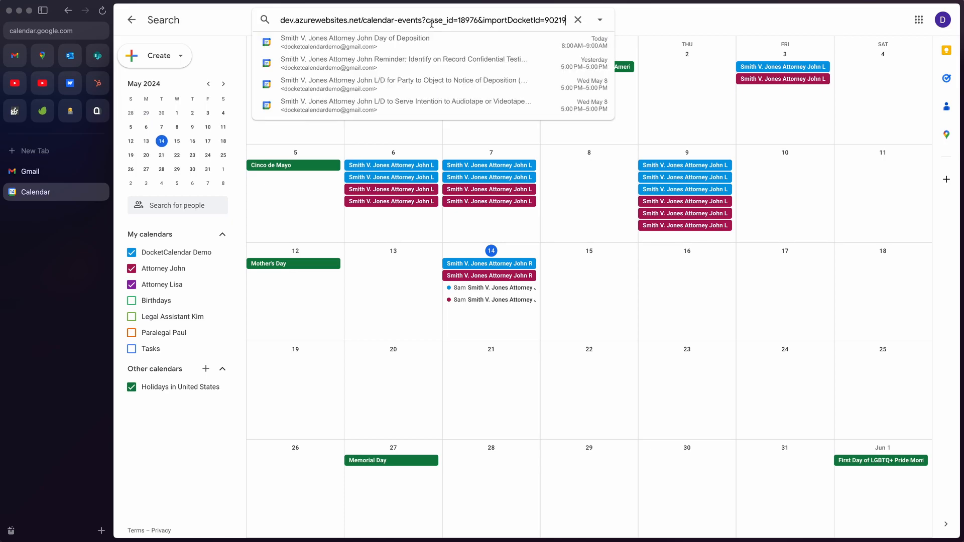
pyautogui.press('Return')
pyautogui.scroll(-1, 527, 237)
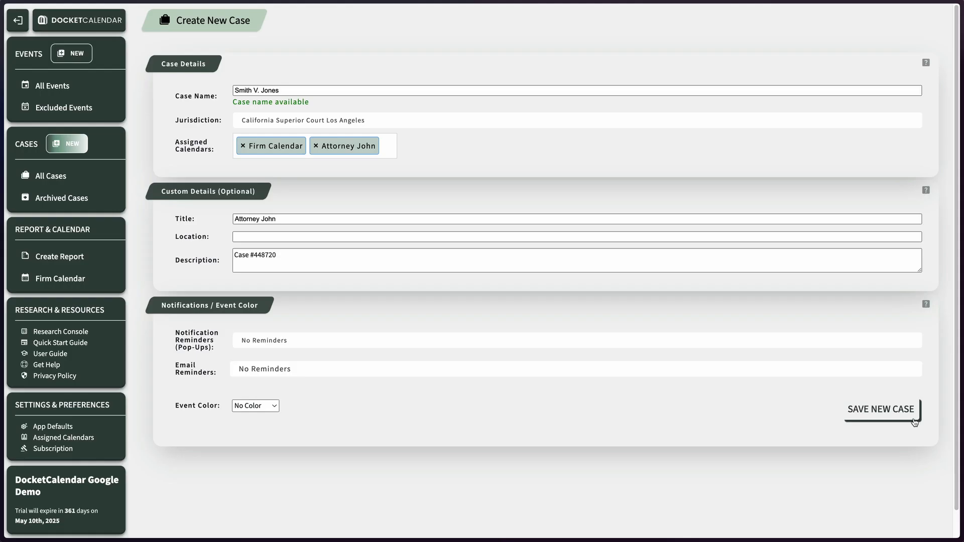
pyautogui.click(887, 414)
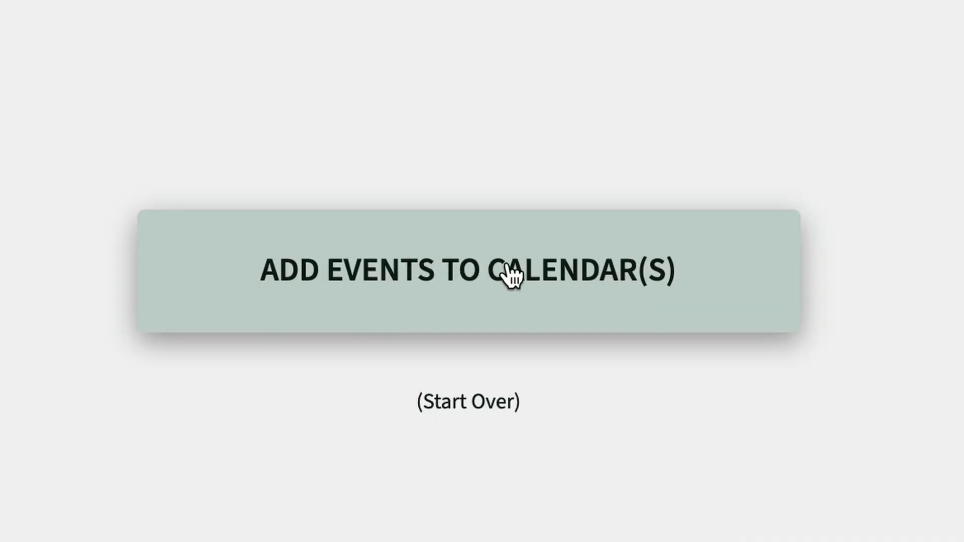
pyautogui.click(510, 273)
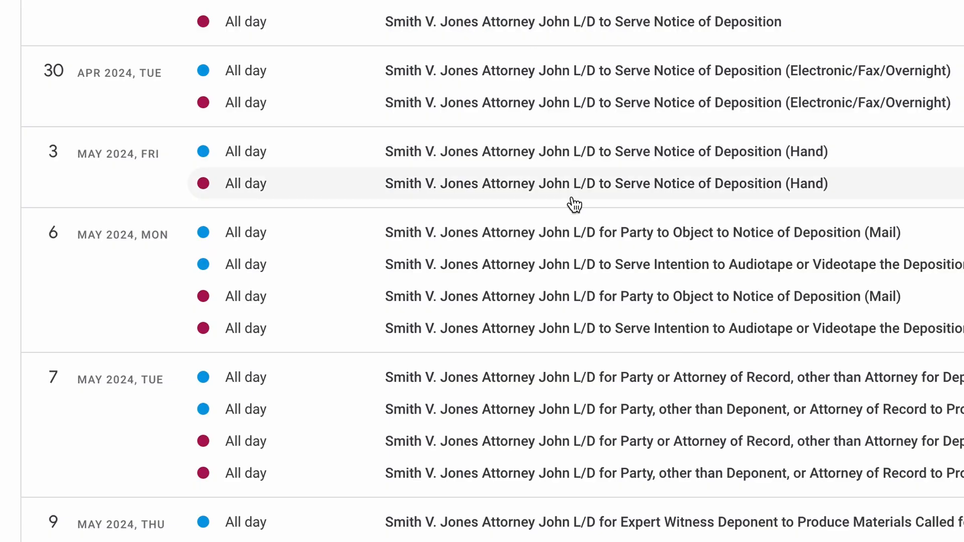
pyautogui.scroll(-1, 574, 205)
pyautogui.scroll(-1, 574, 205)
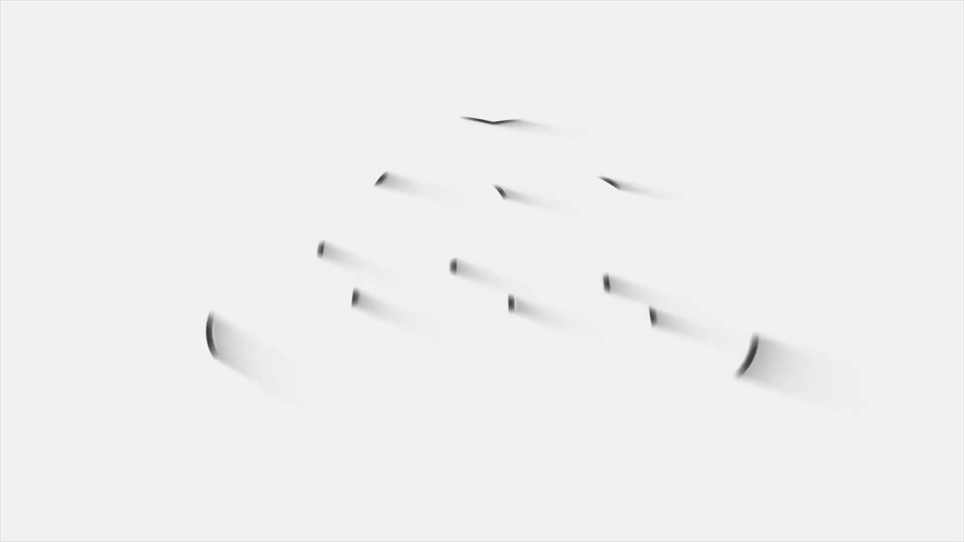